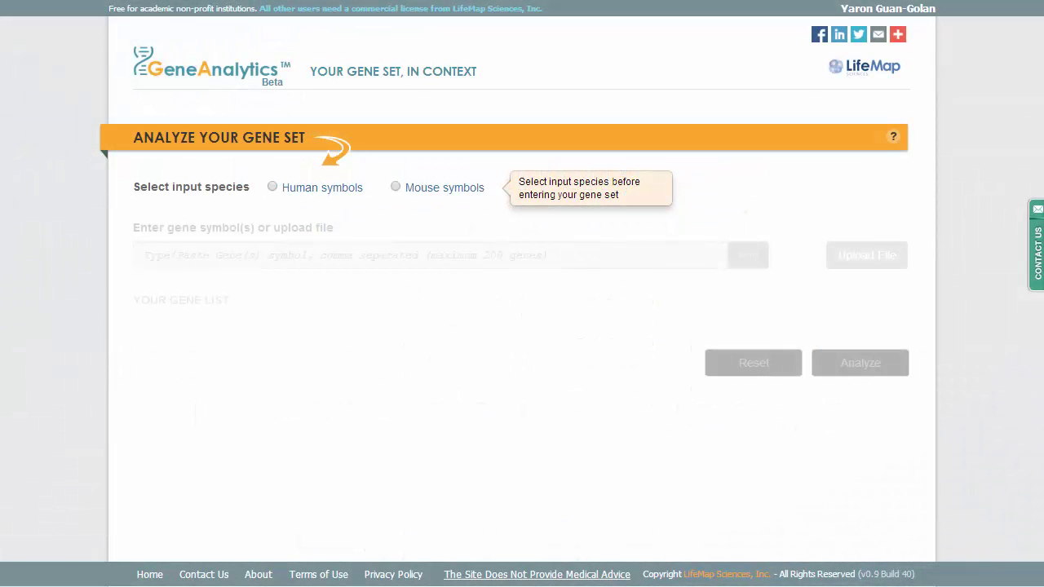
Paste the 200 human gene symbols and analyze them, ranking hair, epidermis and epithelial cells highest
{"action": "left_click", "coordinate": [272, 187]}
{"action": "right_click", "coordinate": [416, 255]}
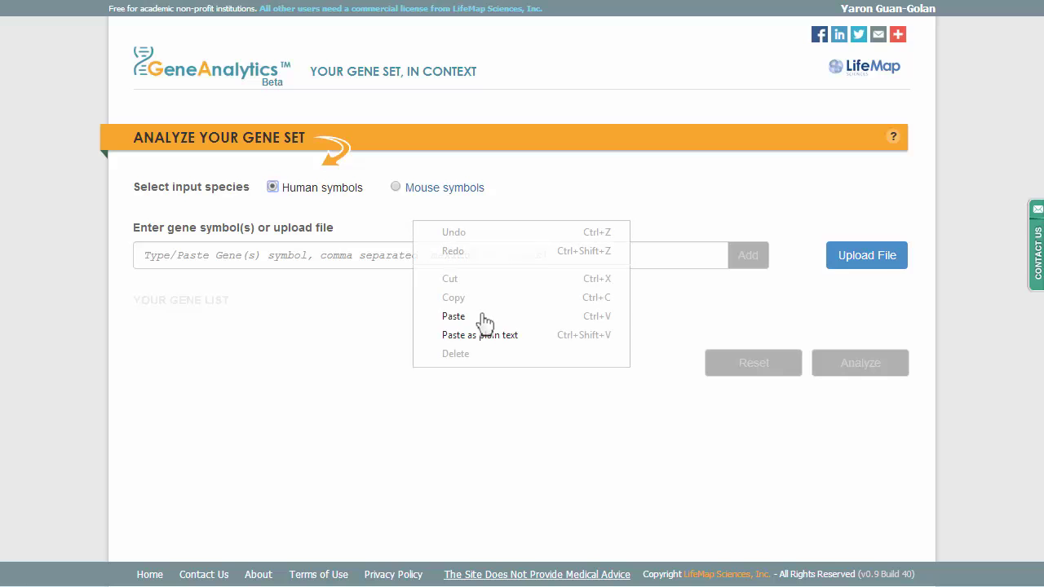
{"action": "left_click", "coordinate": [454, 316]}
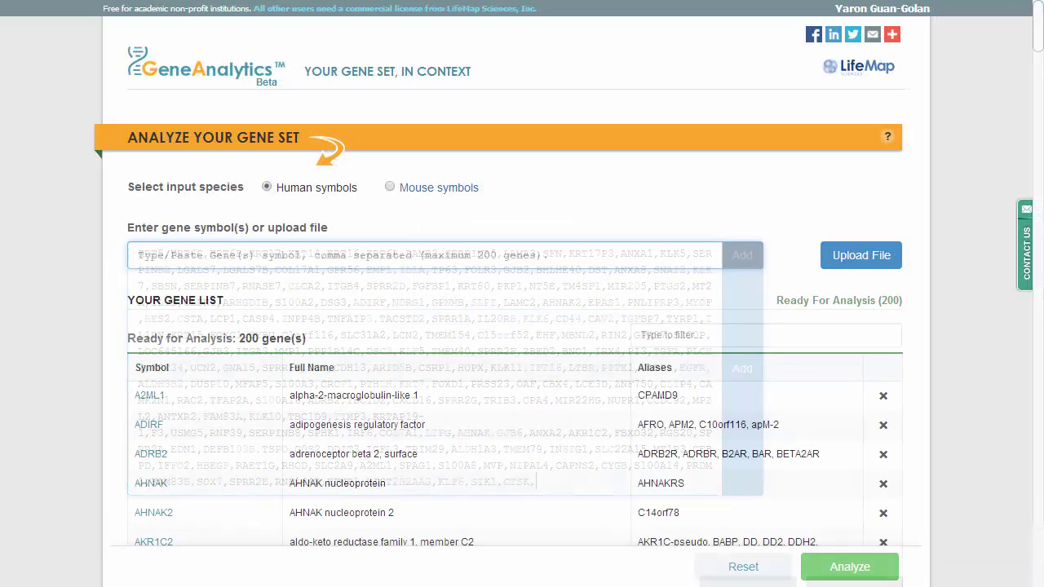
{"action": "left_click", "coordinate": [820, 569]}
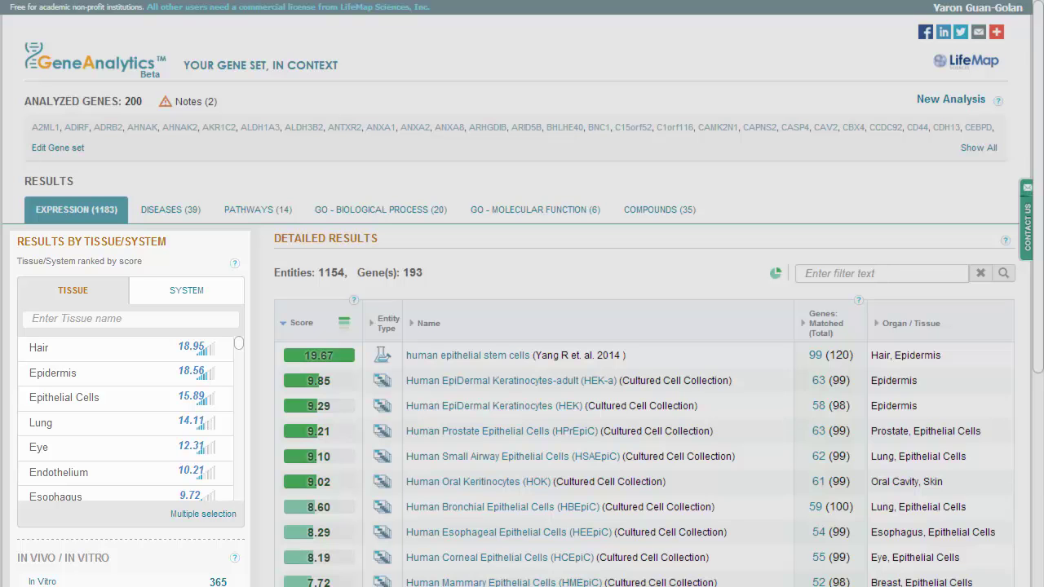
Filter the tissue expression results to Epidermis, led by epithelial stem cells
{"action": "left_click", "coordinate": [69, 381]}
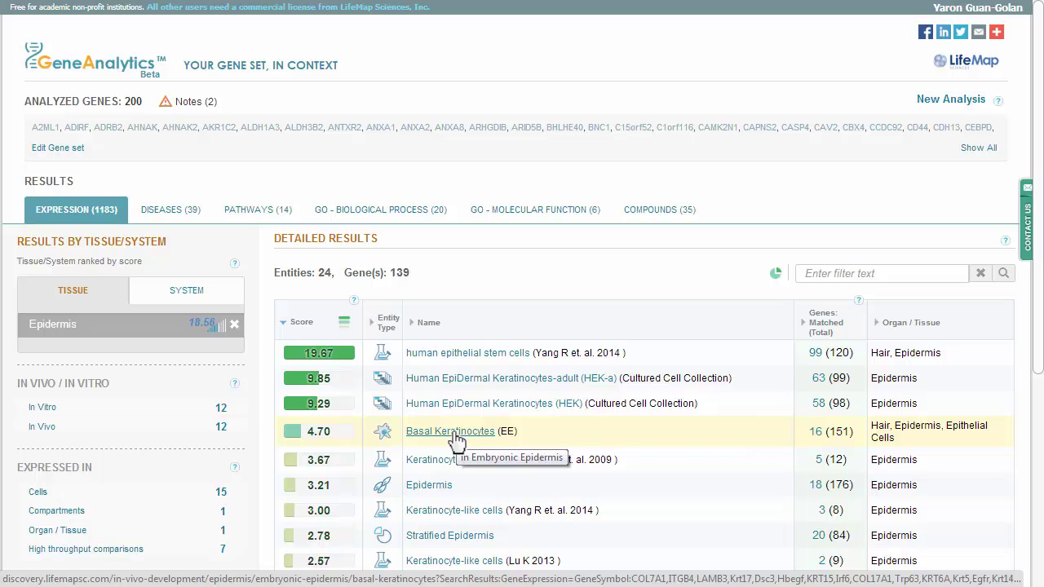
{"action": "left_click", "coordinate": [455, 434]}
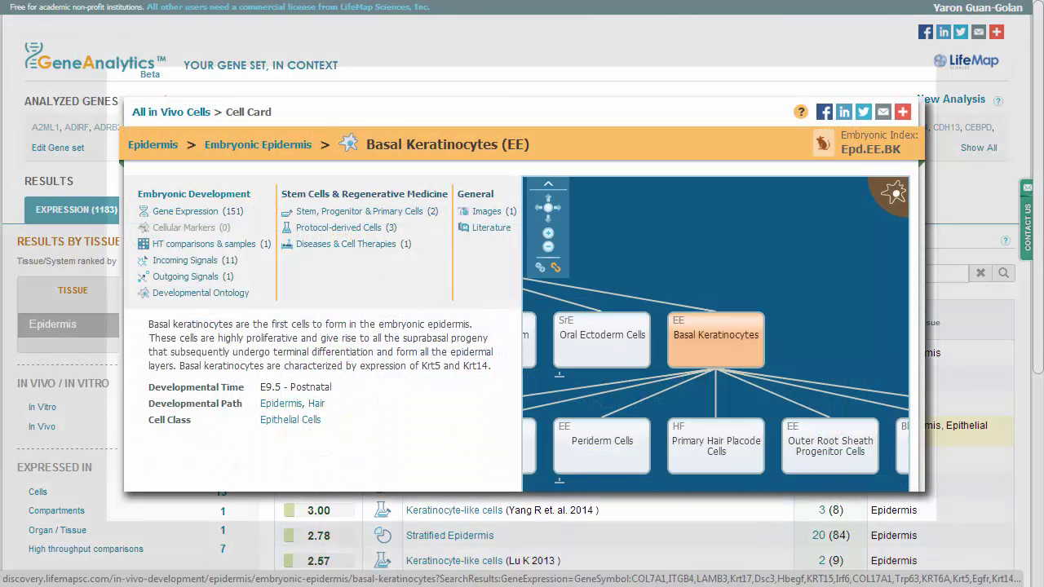
{"action": "key", "text": "Escape"}
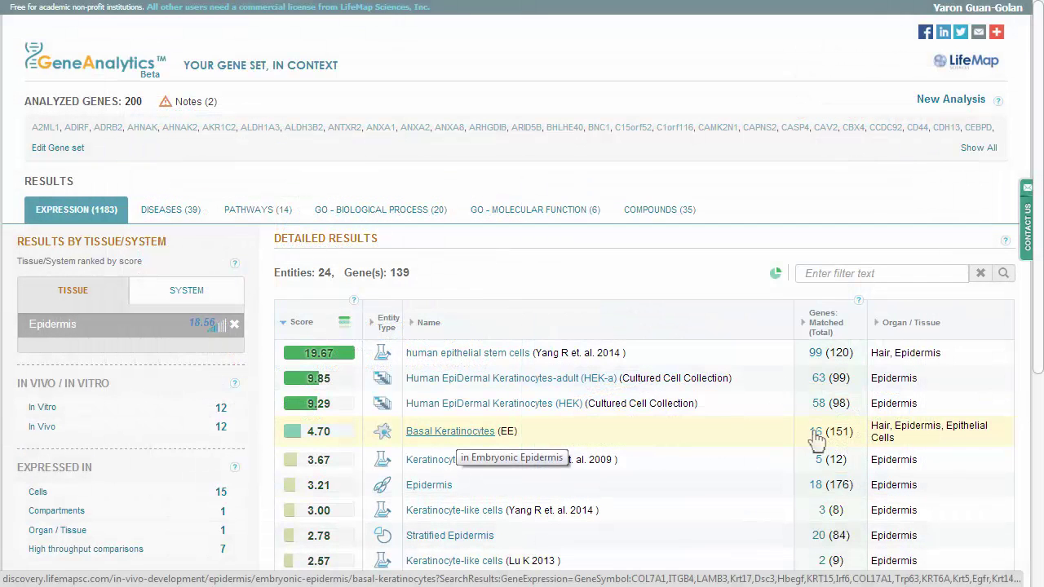
{"action": "left_click", "coordinate": [814, 432]}
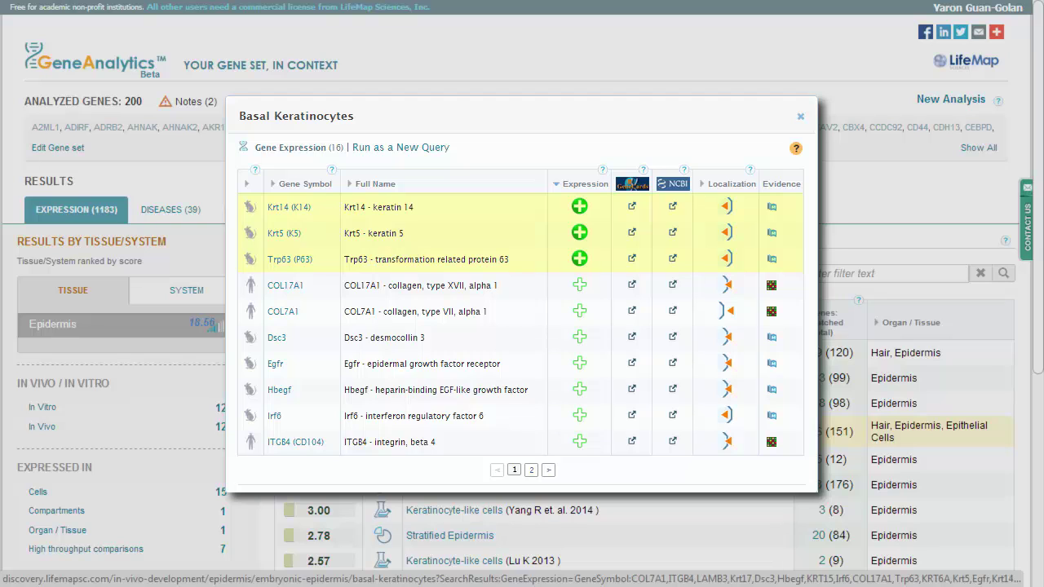
{"action": "key", "text": "Escape"}
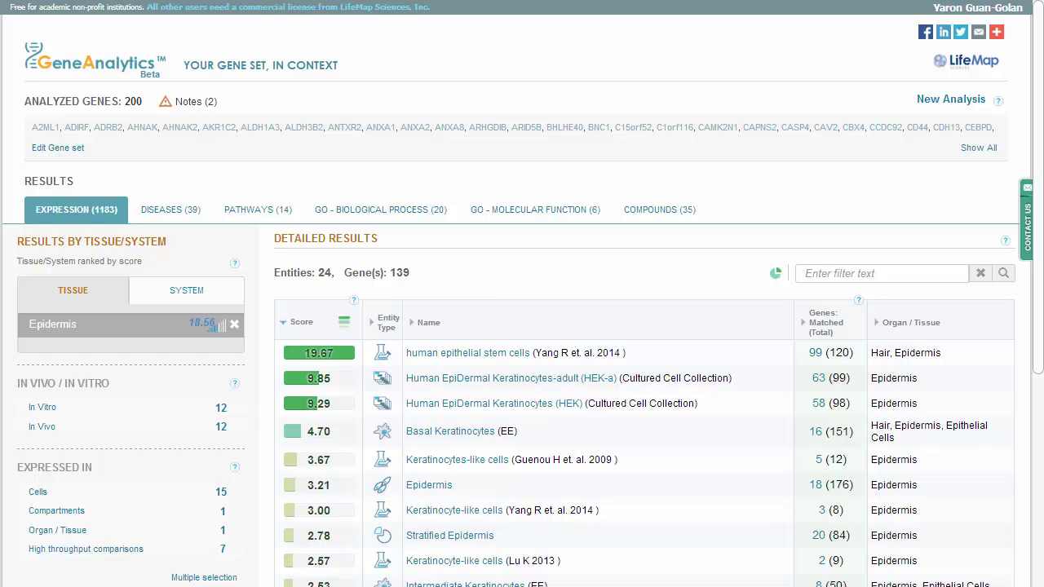
Show Skin diseases and list Epidermolysis Bullosa's related genes (KRT14, COL7A1, KRT5)
{"action": "left_click", "coordinate": [154, 219]}
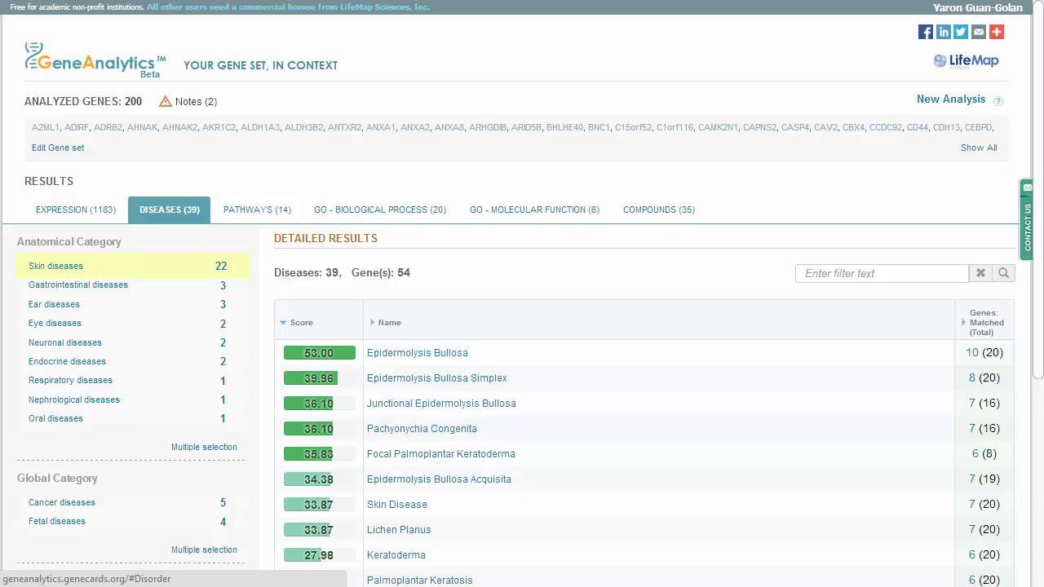
{"action": "left_click", "coordinate": [45, 271]}
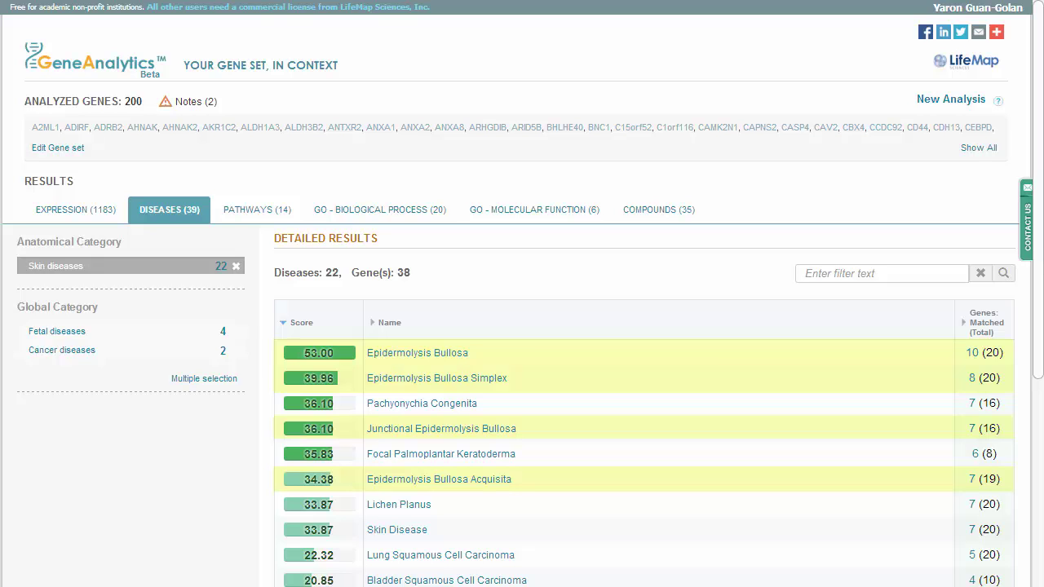
{"action": "left_click", "coordinate": [970, 353]}
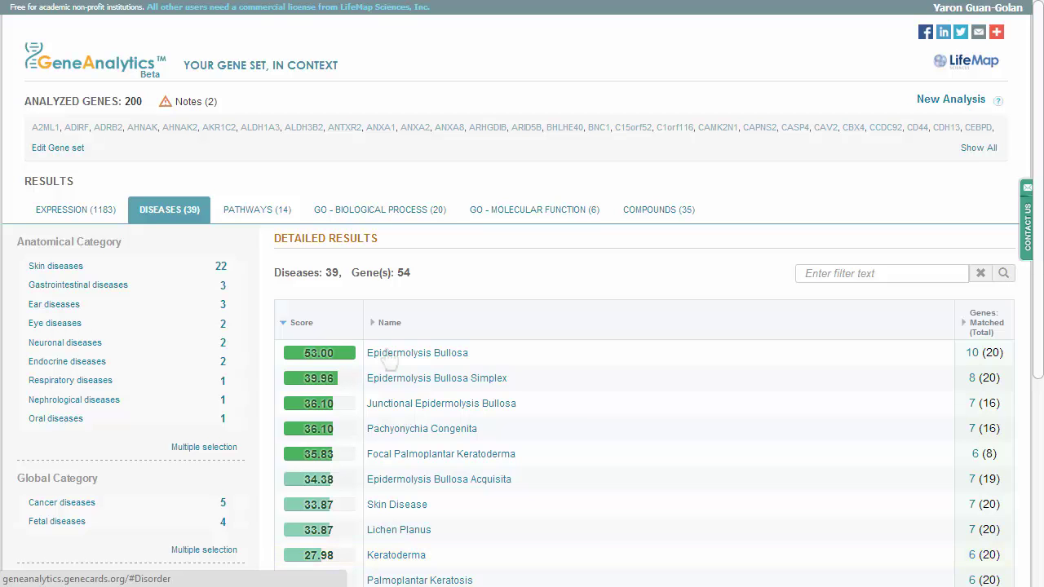
{"action": "left_click", "coordinate": [389, 359]}
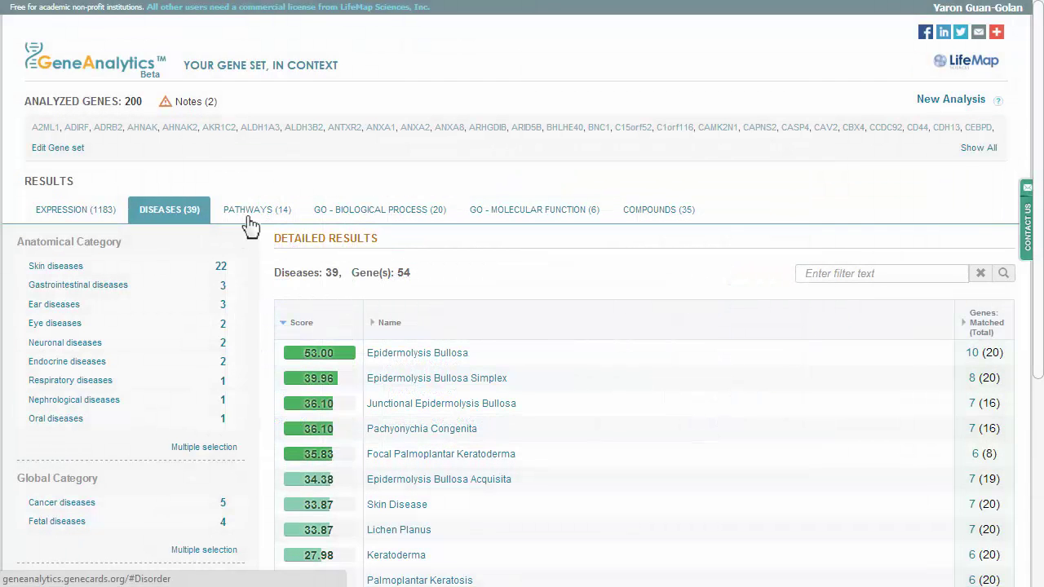
Review the Pathways (14) table, headed by collagen biosynthesis, scrolling through all entries
{"action": "left_click", "coordinate": [249, 214]}
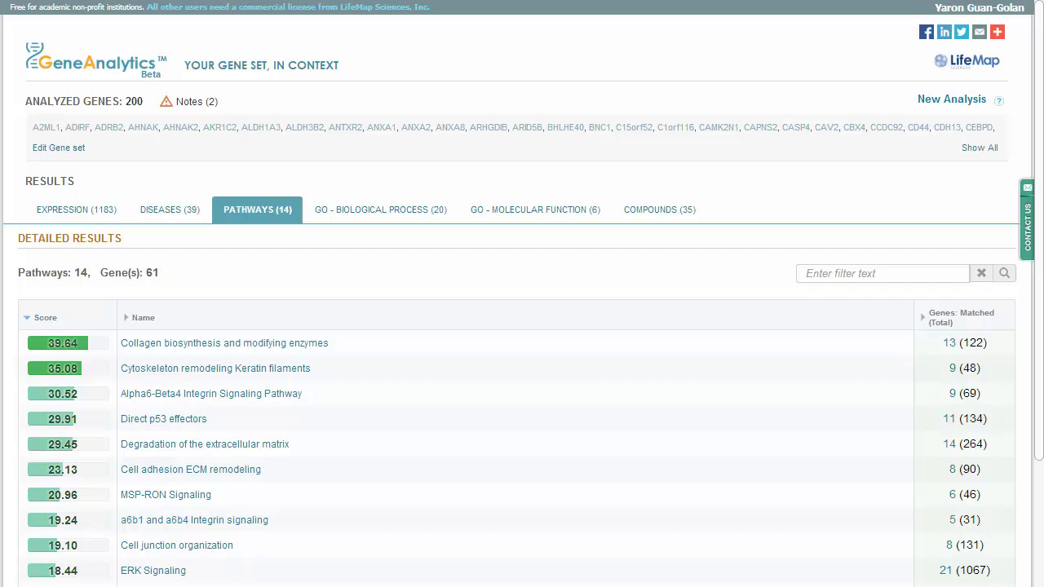
{"action": "scroll", "coordinate": [522, 327], "scroll_direction": "down", "scroll_amount": 3}
View GO biological processes, then GO molecular functions led by Structural Molecule Activity
{"action": "left_click", "coordinate": [340, 223]}
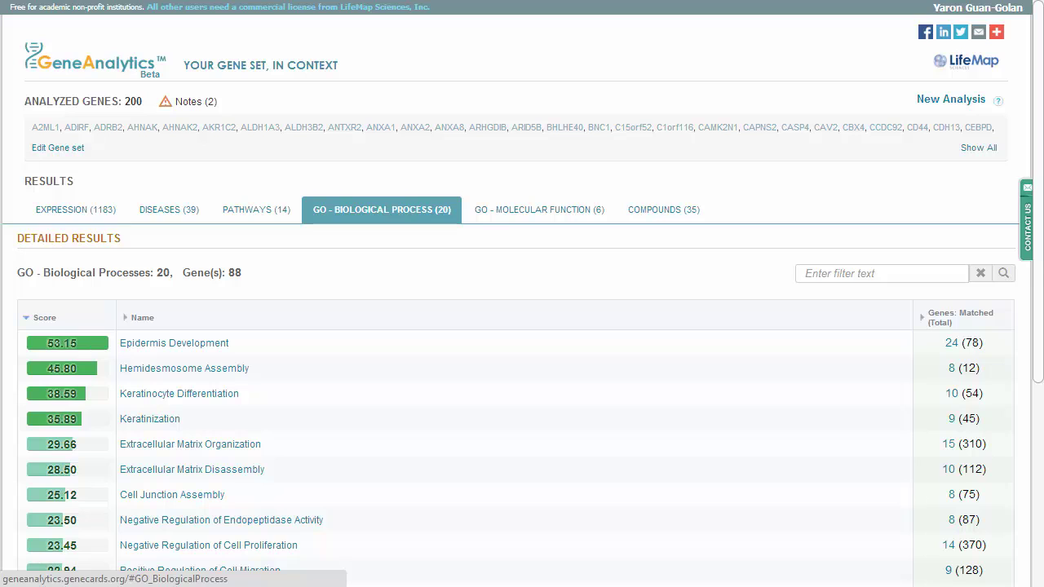
{"action": "left_click", "coordinate": [485, 222]}
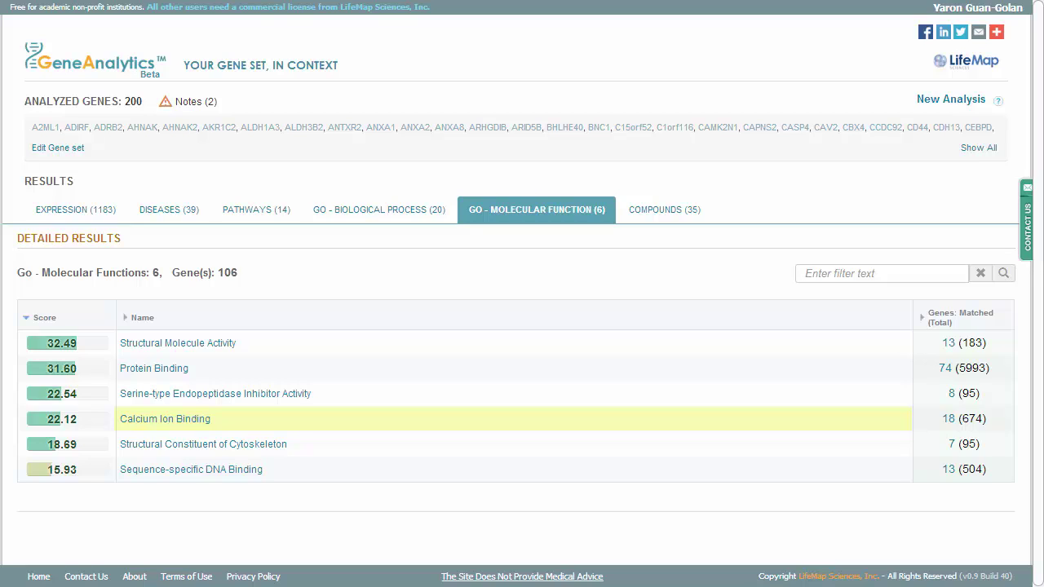
Show the Compounds (35) results, led by Calcium and Retinoic Acid
{"action": "left_click", "coordinate": [649, 216]}
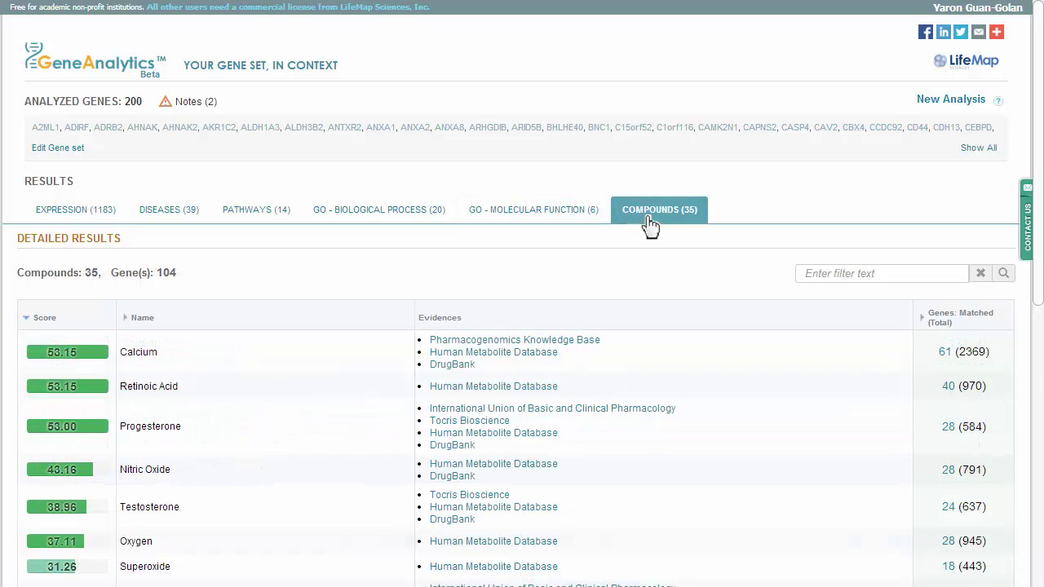